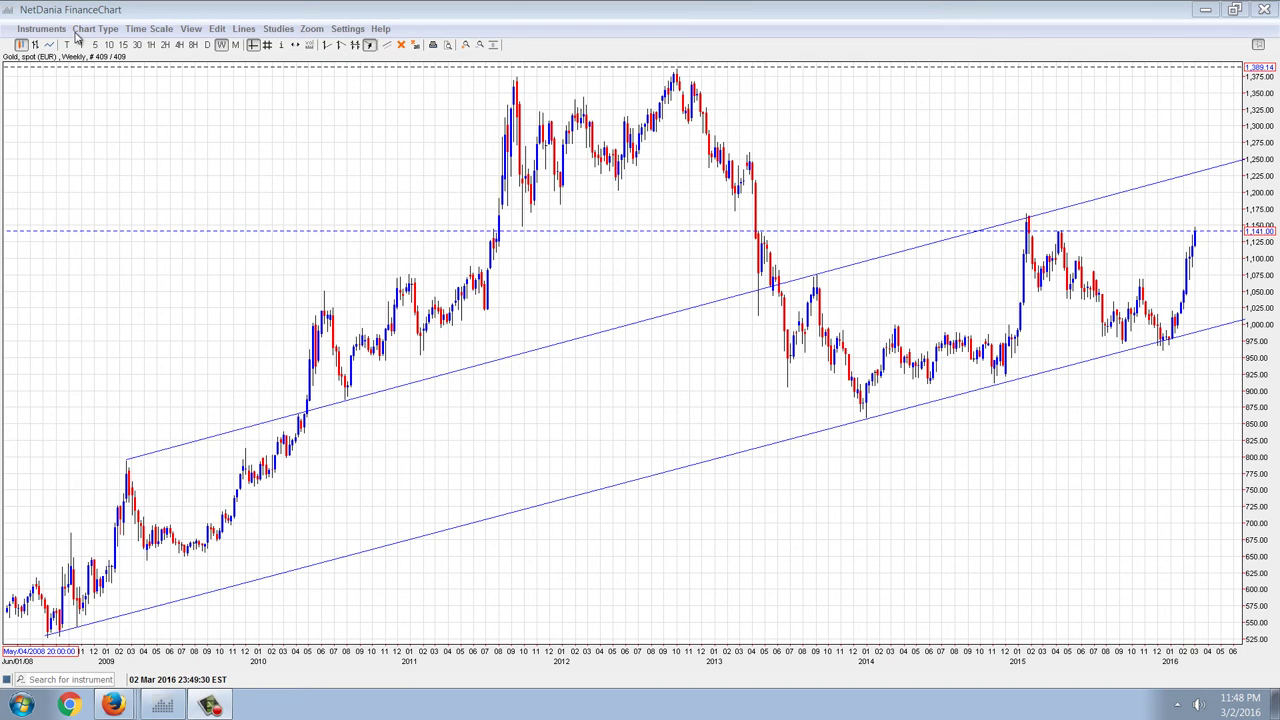
- Replace the gold chart with USD/ARS, picked from the Argentine Peso cross rates
click(45, 28)
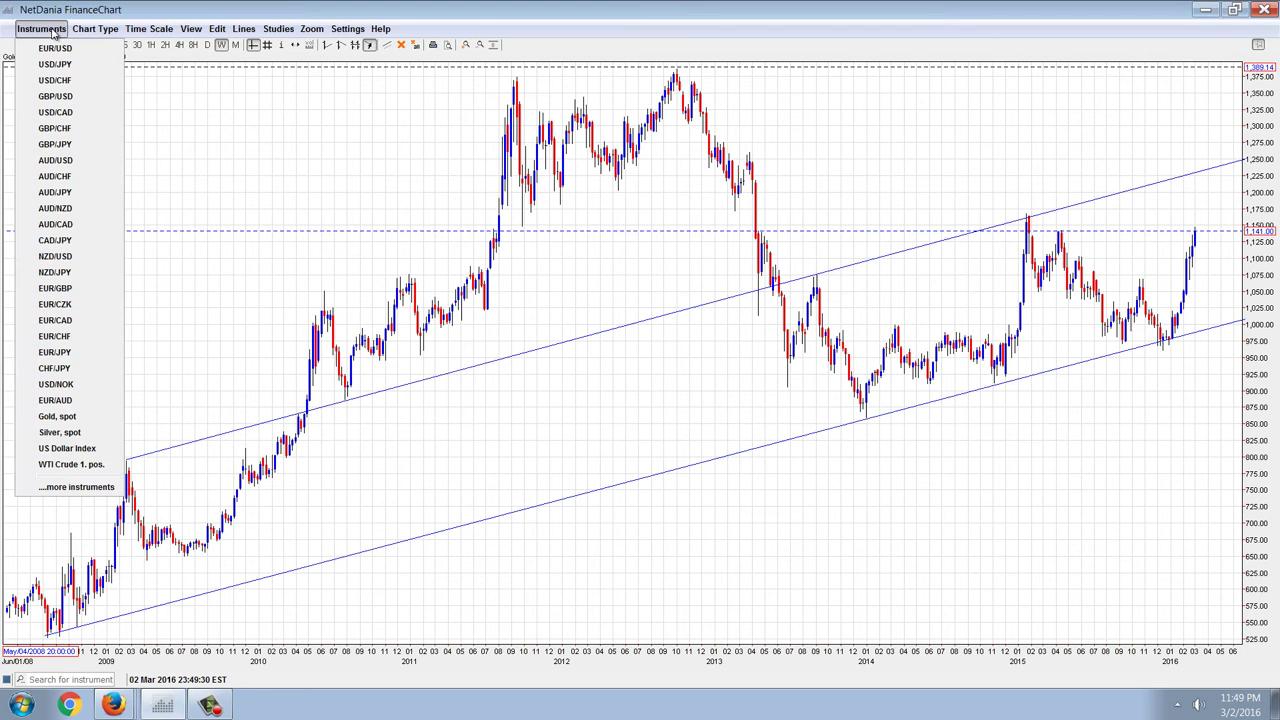
click(76, 487)
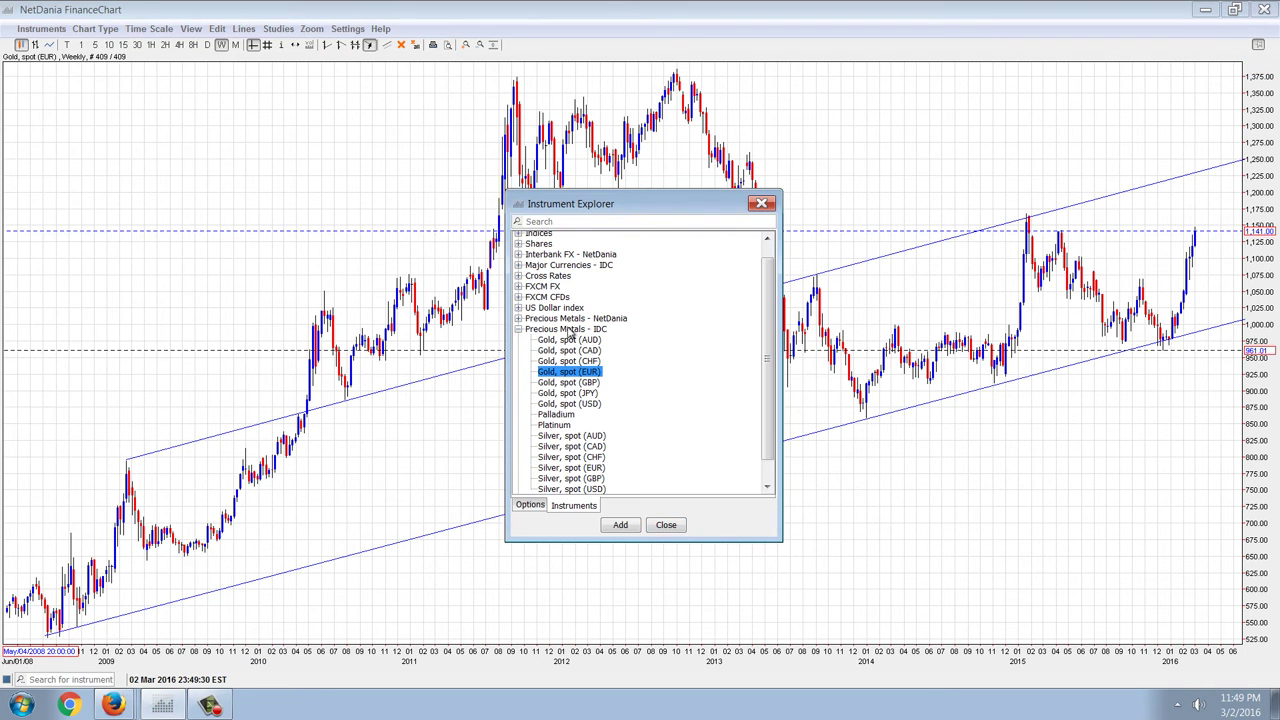
click(518, 277)
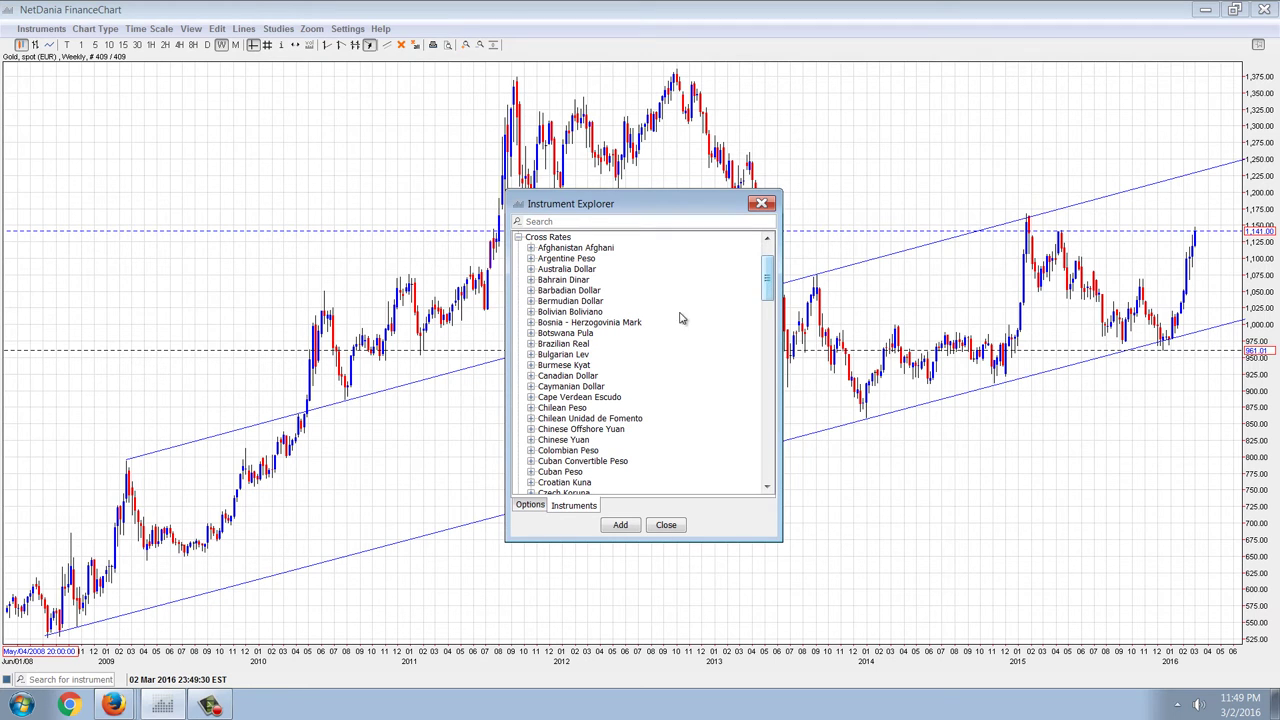
click(531, 259)
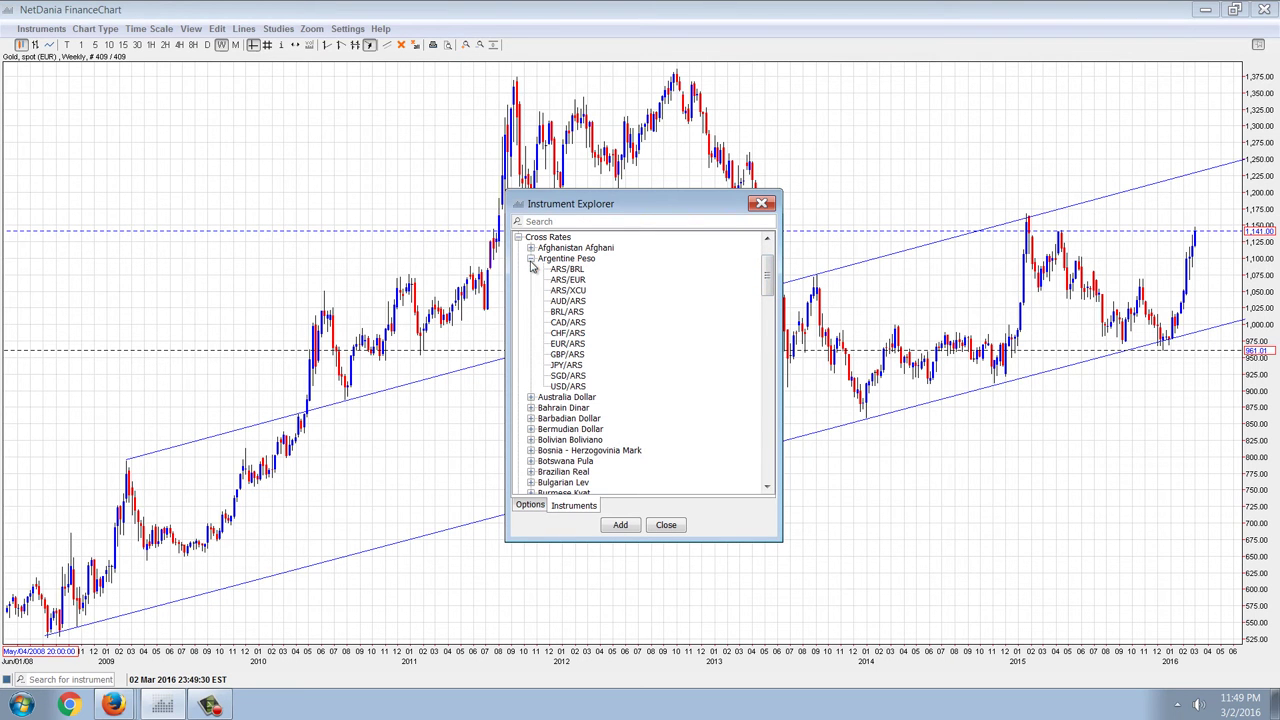
double_click(564, 386)
click(610, 430)
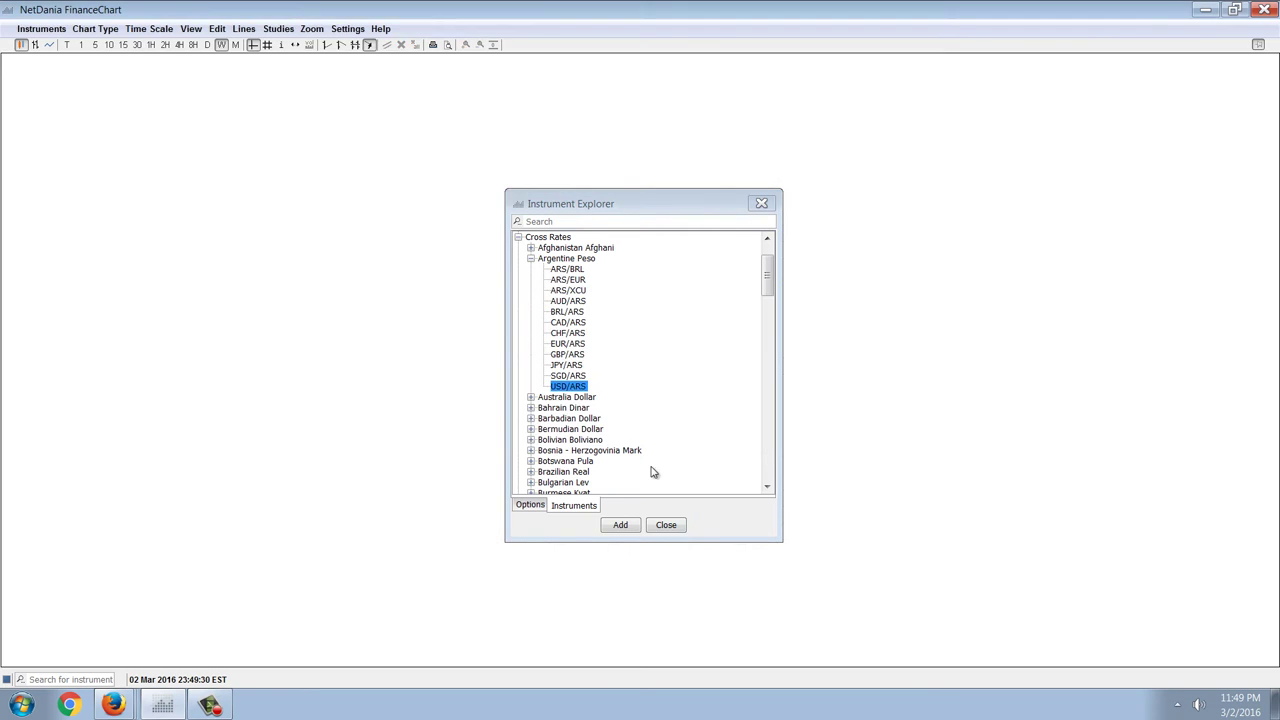
click(666, 525)
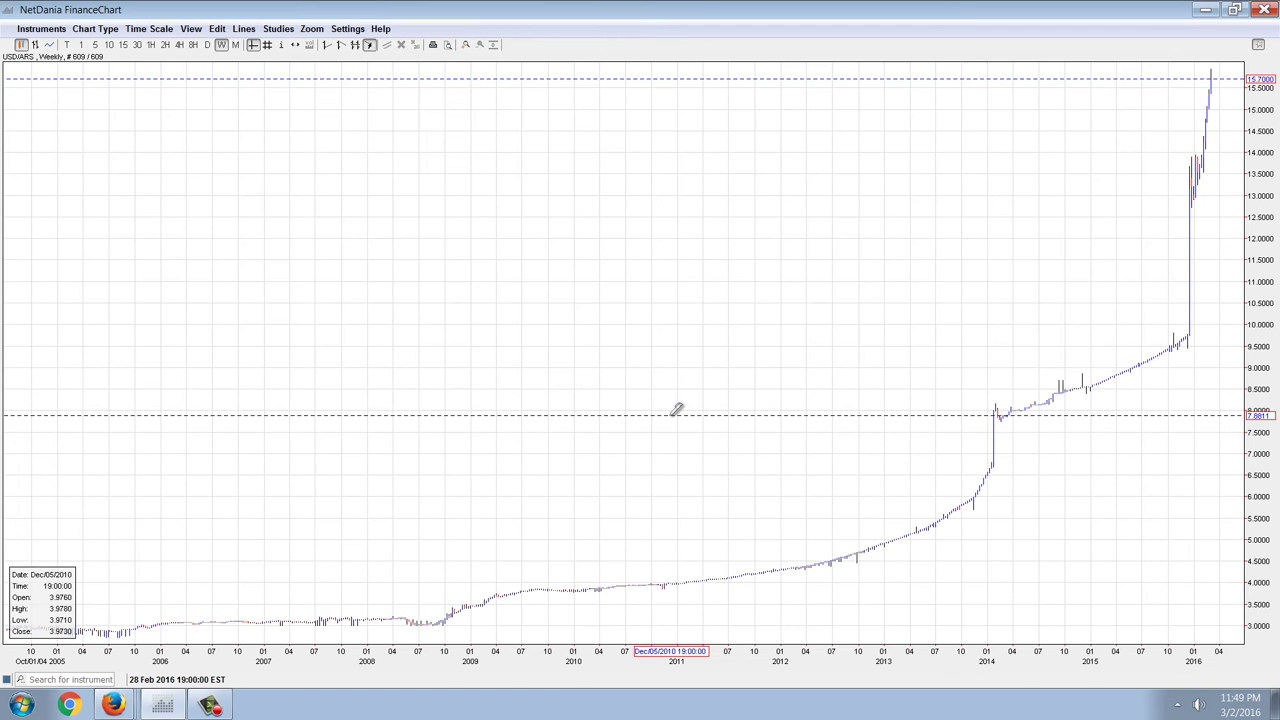
- Zoom out the weekly USD/ARS chart to show its full 2003–2016 history
scroll(1193, 519, down, 2)
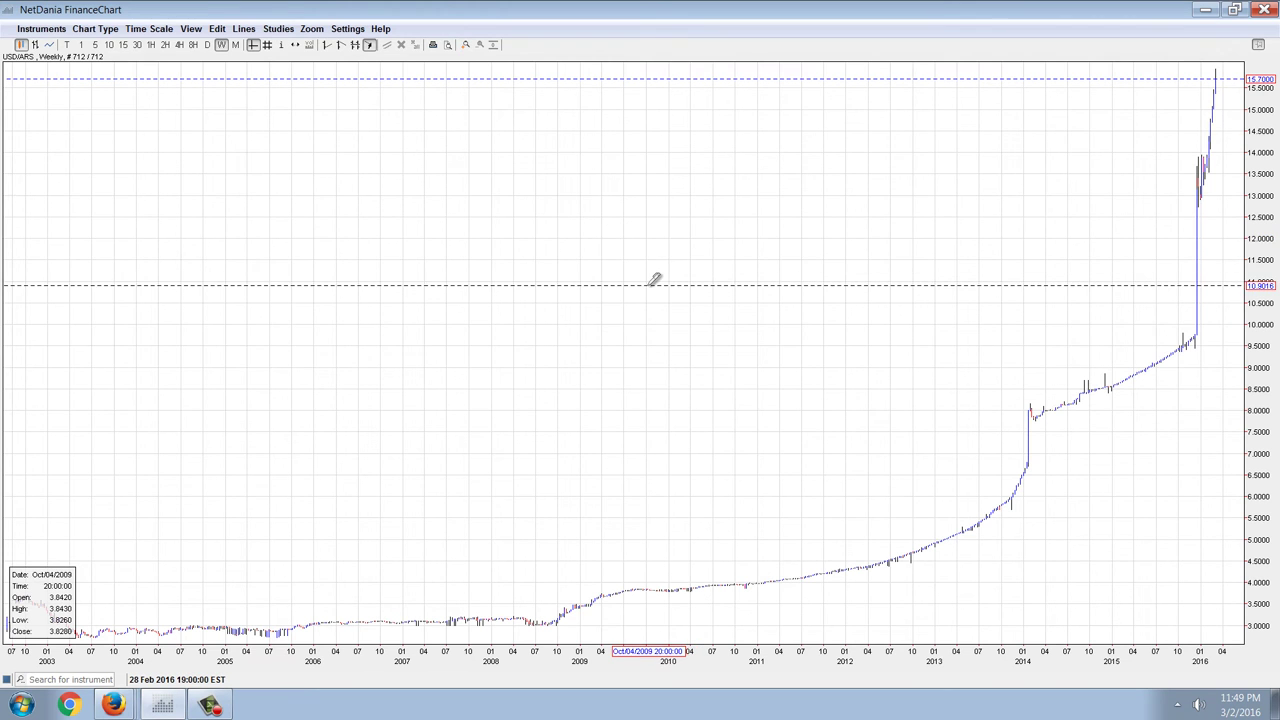
- Chart ARS/EUR from the Argentine Peso cross rates in the instrument explorer
click(41, 28)
click(76, 487)
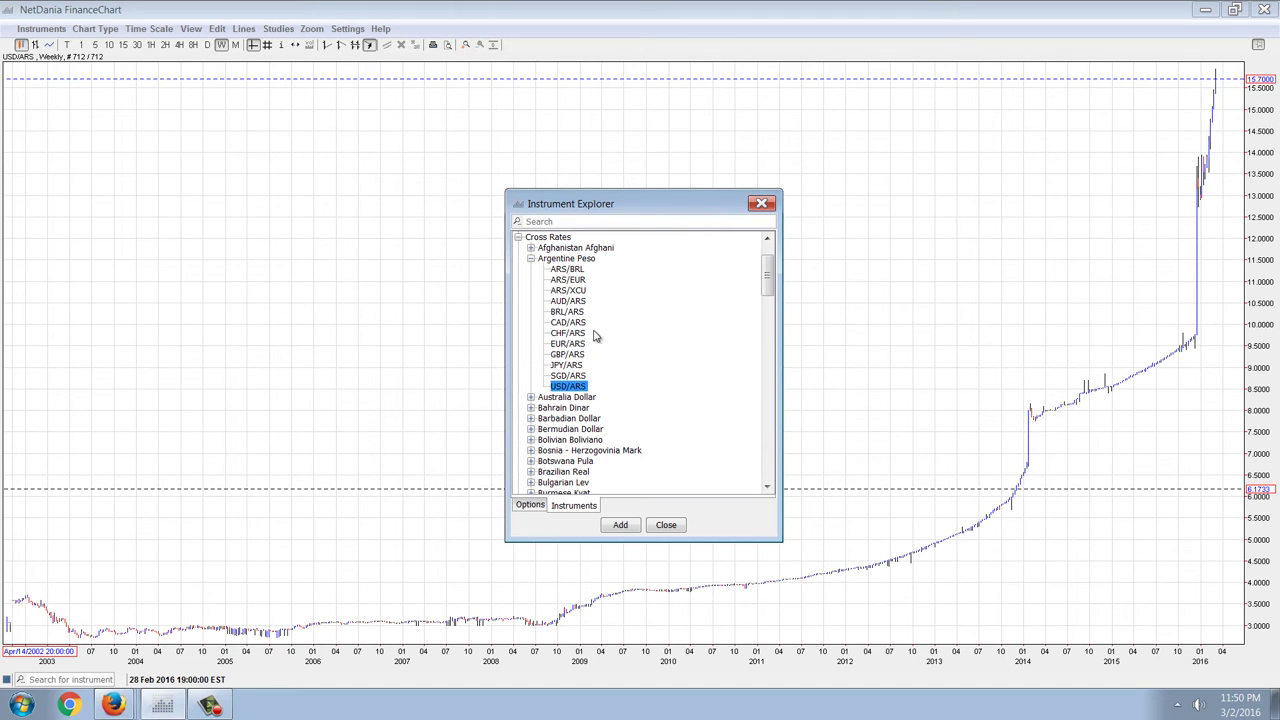
double_click(578, 281)
click(614, 430)
click(665, 525)
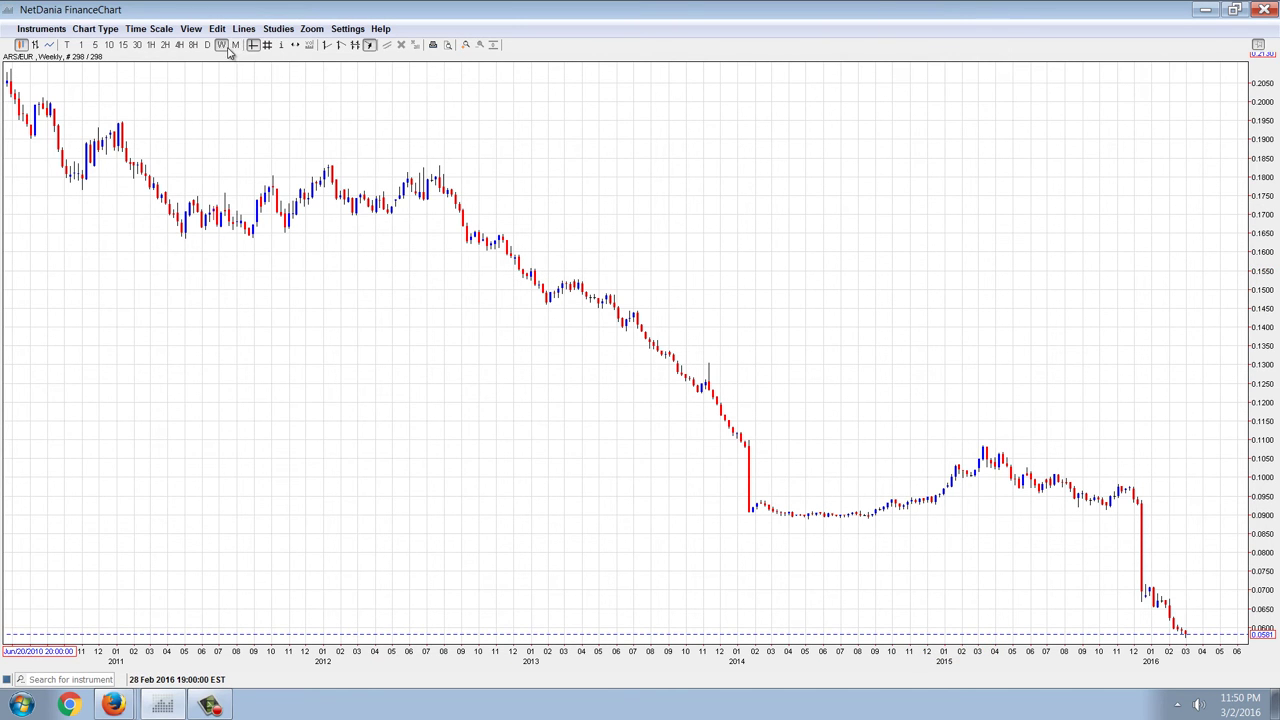
- Change the ARS/EUR chart timeframe to M (monthly)
click(235, 46)
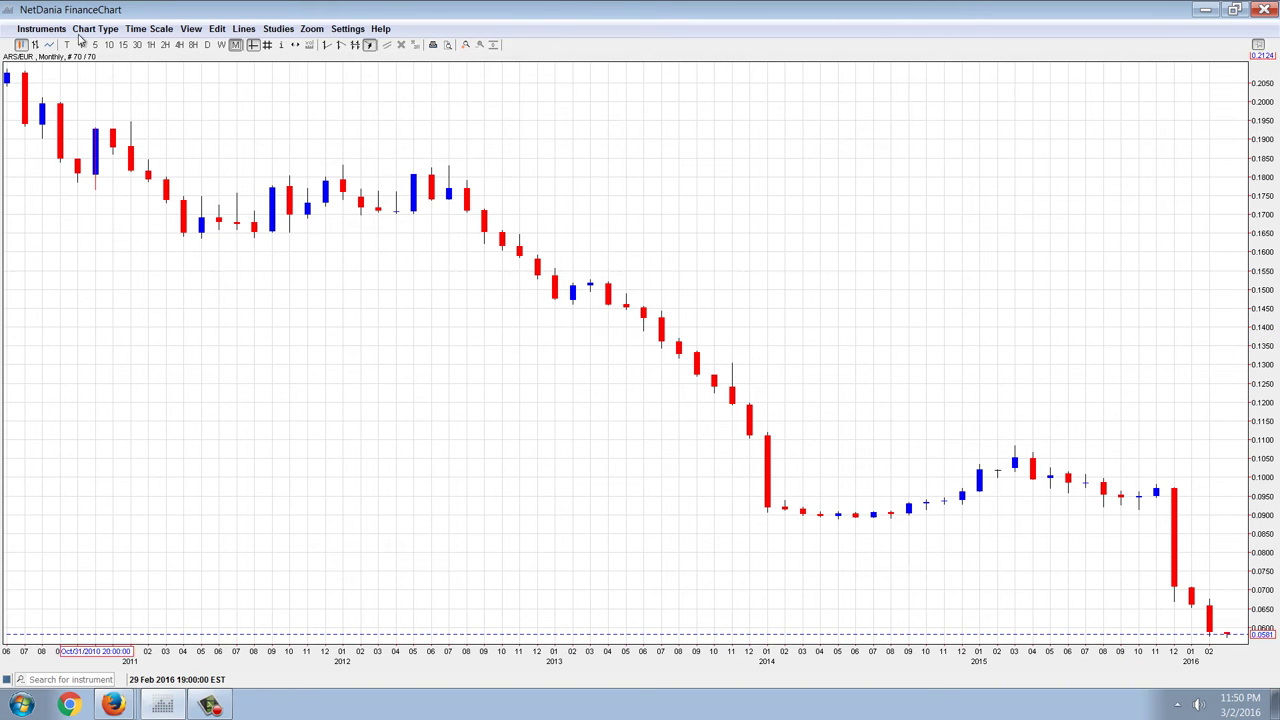
click(45, 30)
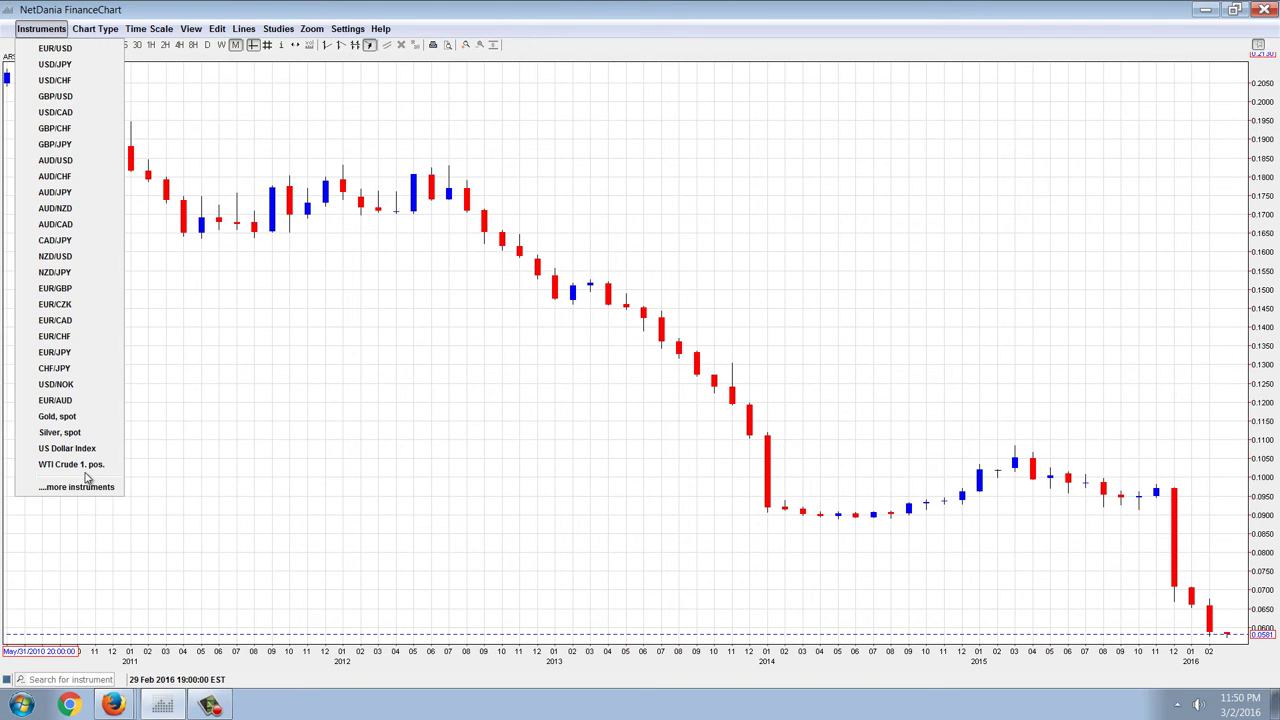
- Chart Gold, spot (EUR) from Precious Metals - IDC in place of ARS/EUR
click(83, 488)
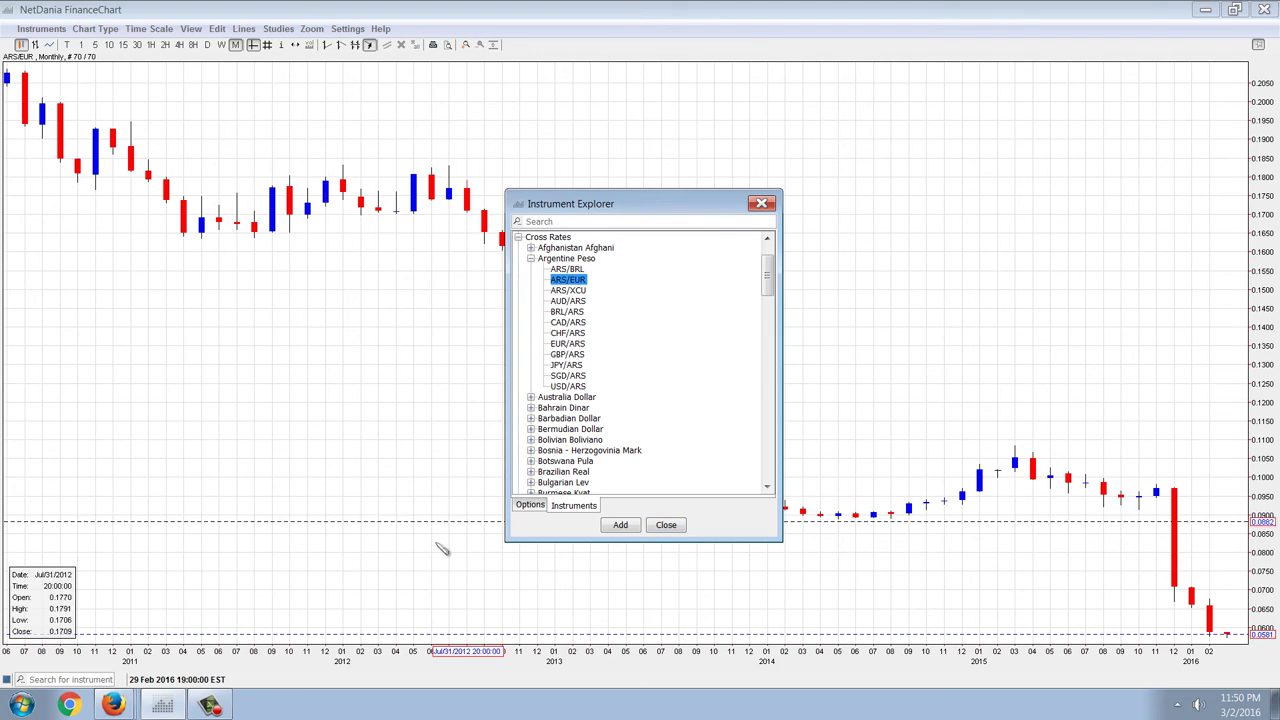
drag(772, 280, 754, 478)
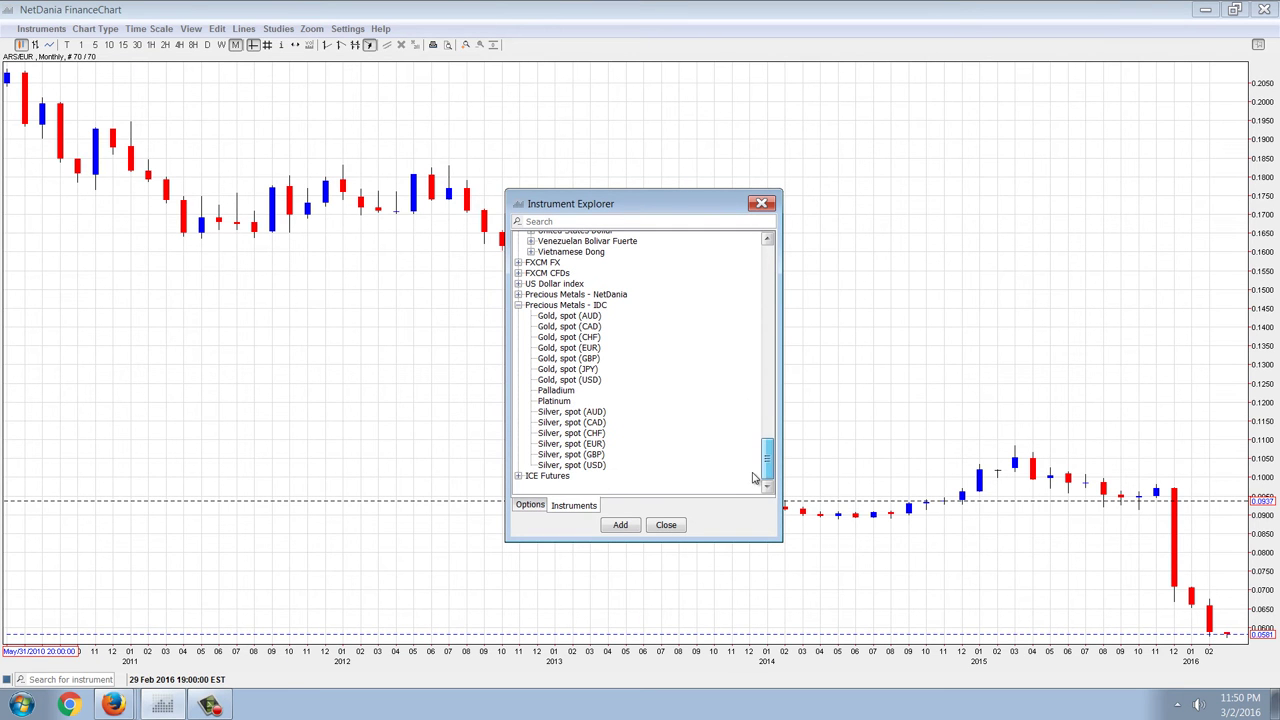
double_click(576, 349)
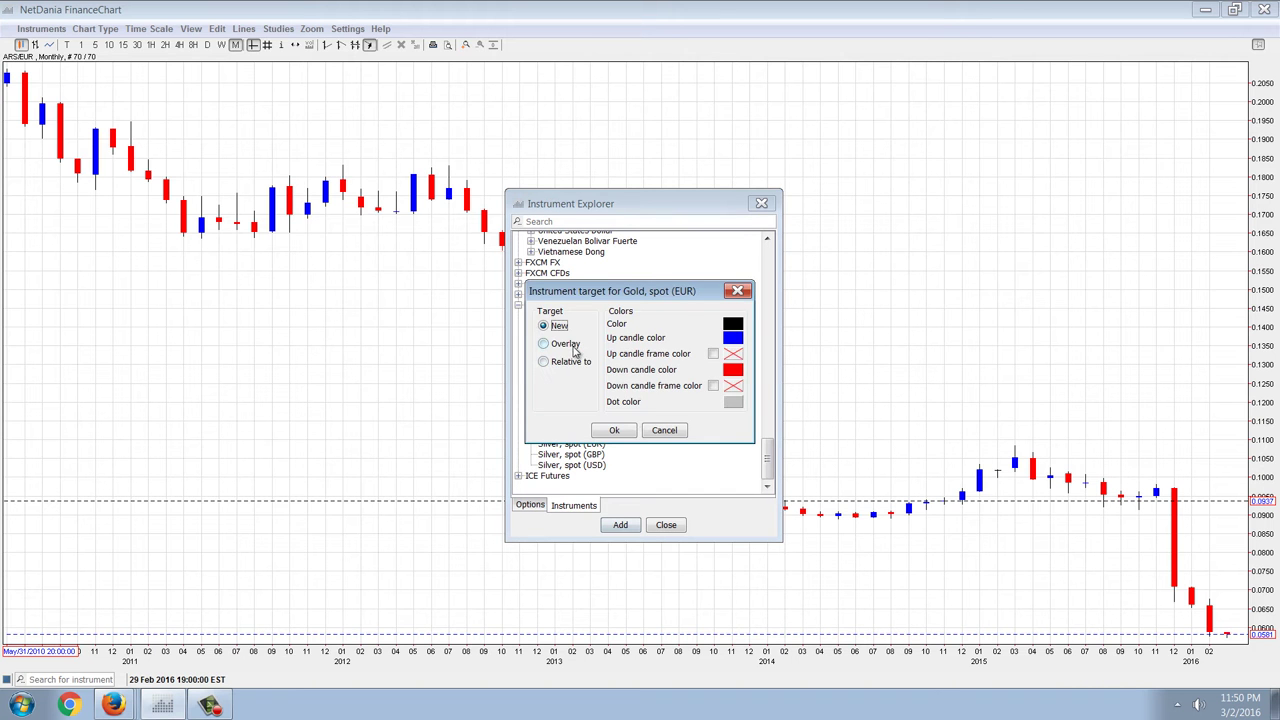
click(618, 432)
click(666, 526)
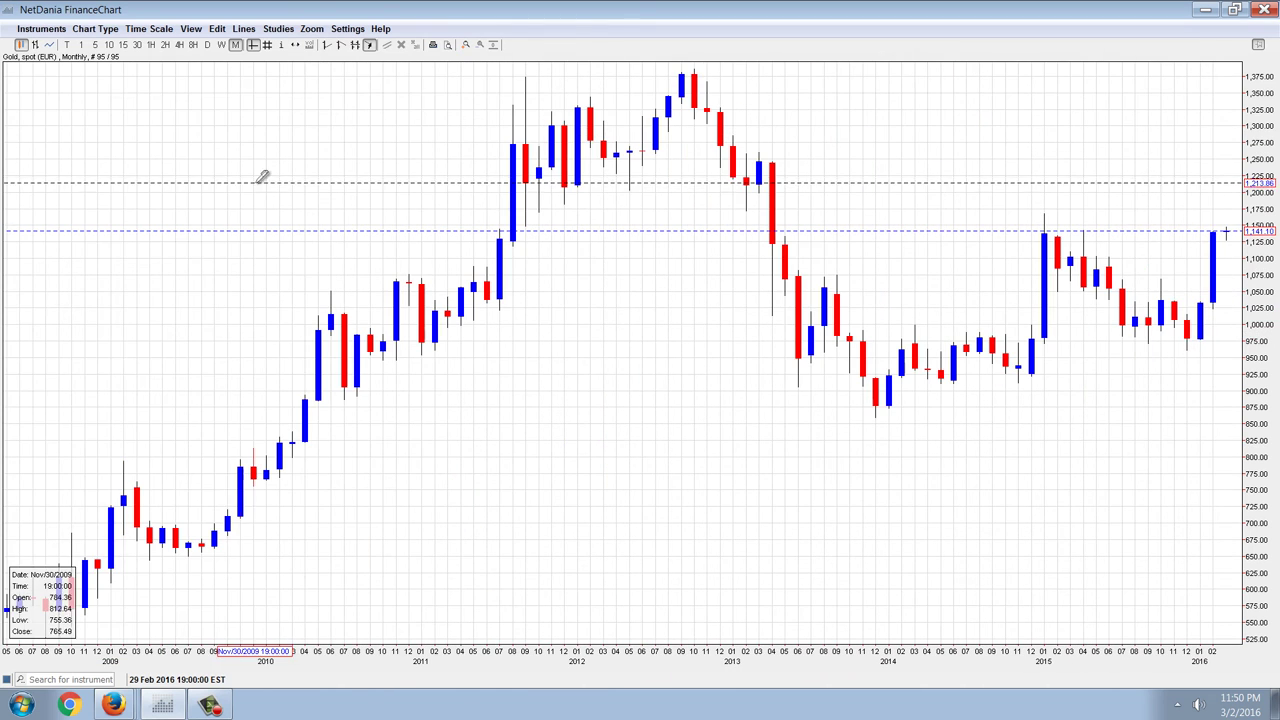
- Set the Gold, spot (EUR) chart to weekly candles, then switch to Firefox
click(221, 45)
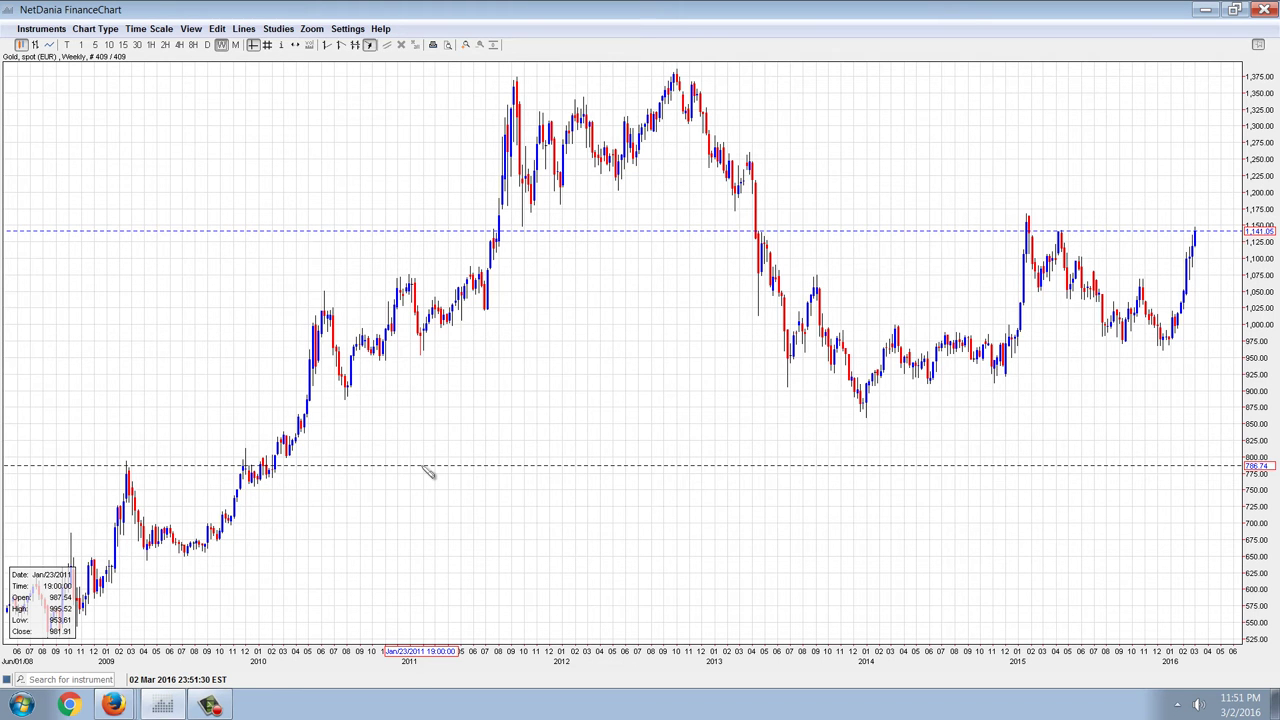
click(112, 706)
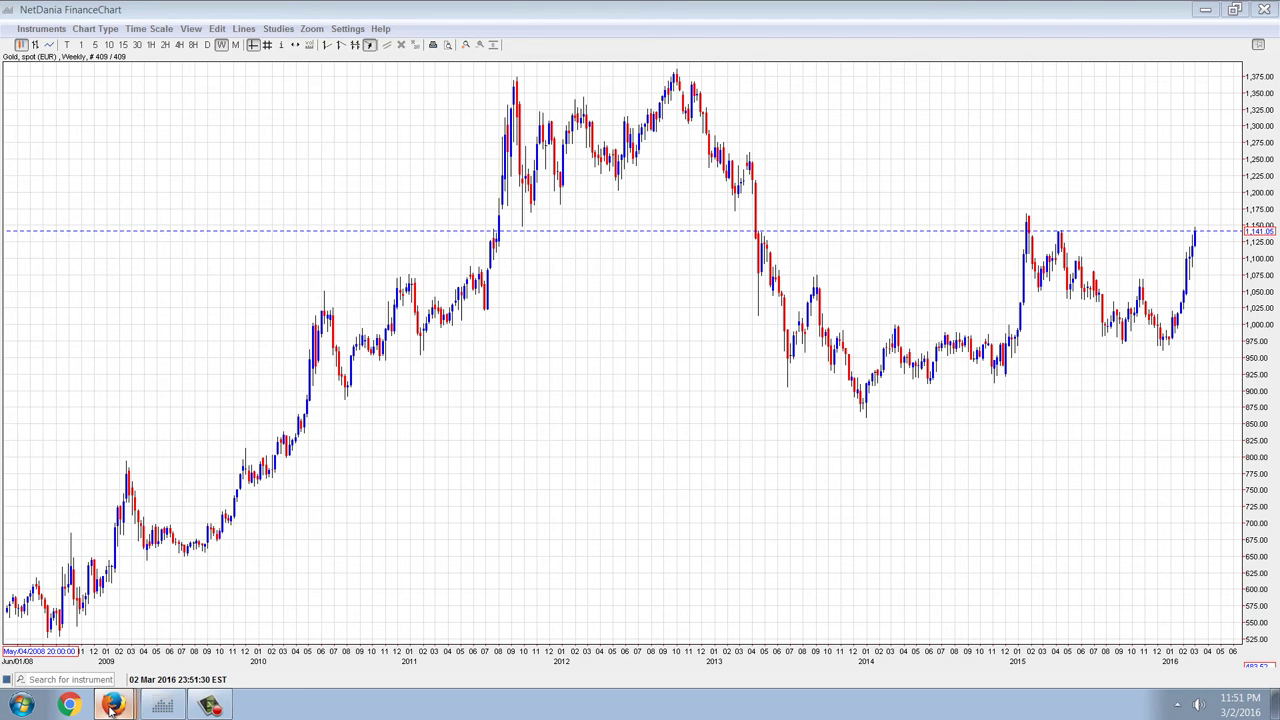
click(112, 706)
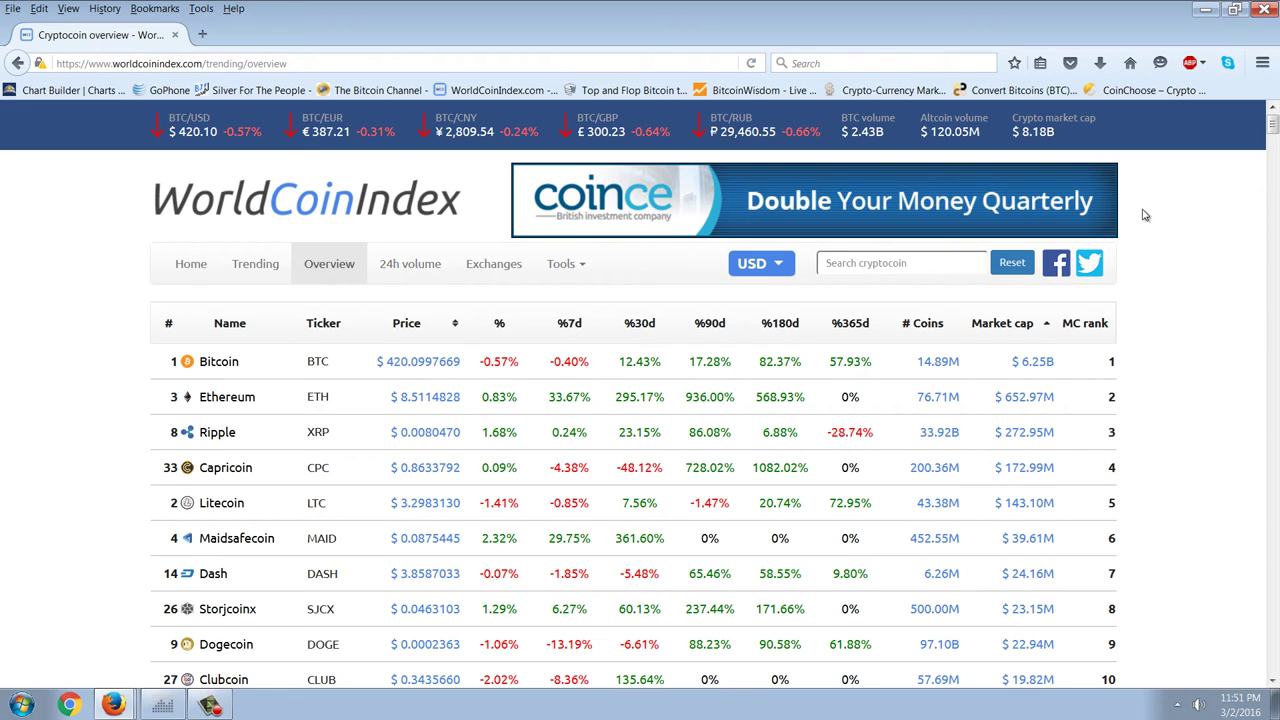
- Select the $8.18B total crypto market cap in the WorldCoinIndex ticker
drag(1062, 134, 1020, 132)
- Select $652.97M in the Market cap column of the Ethereum row
drag(1064, 402, 990, 401)
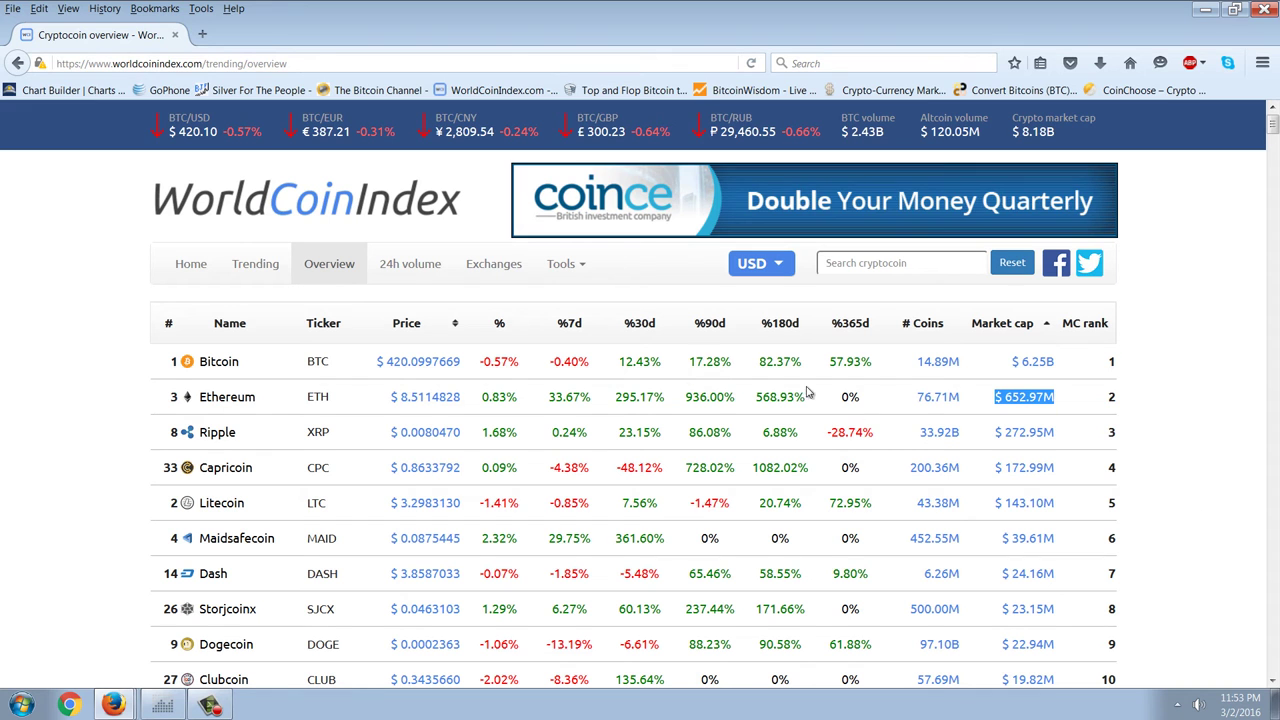
- Open the Ethereum coin page and set its chart range to All
click(230, 402)
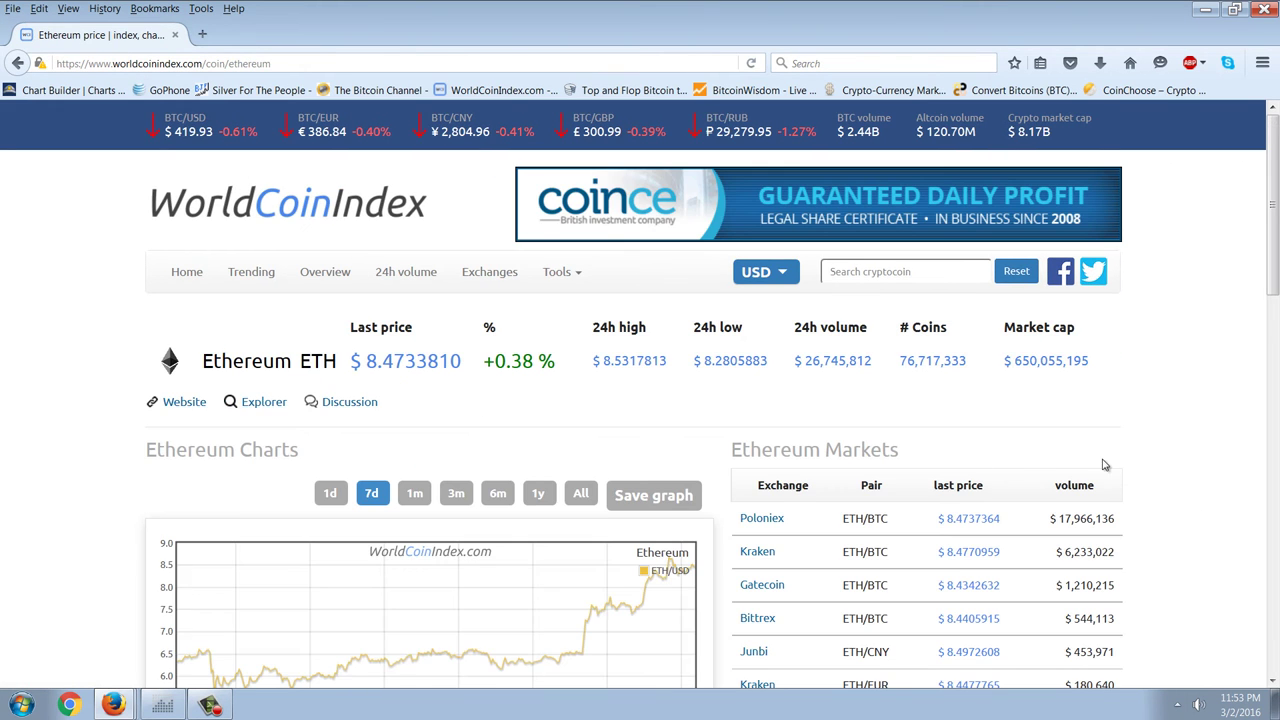
scroll(1038, 476, down, 3)
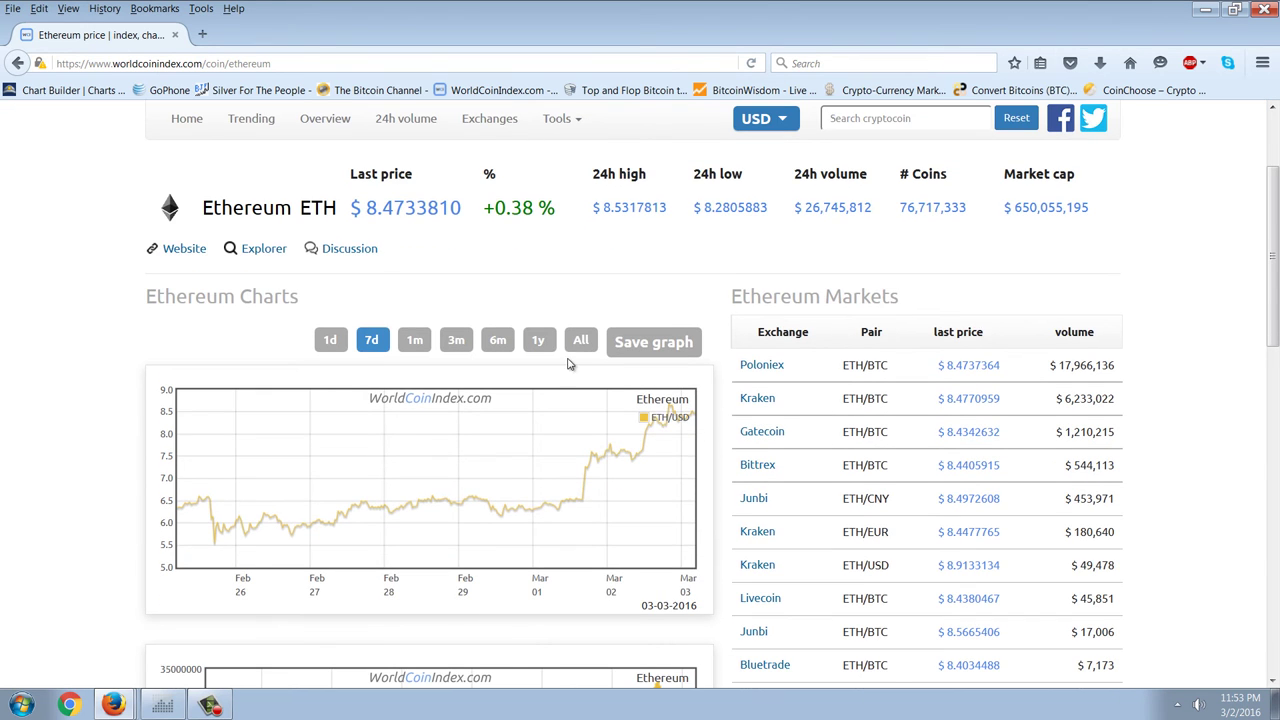
click(582, 346)
scroll(1157, 457, up, 3)
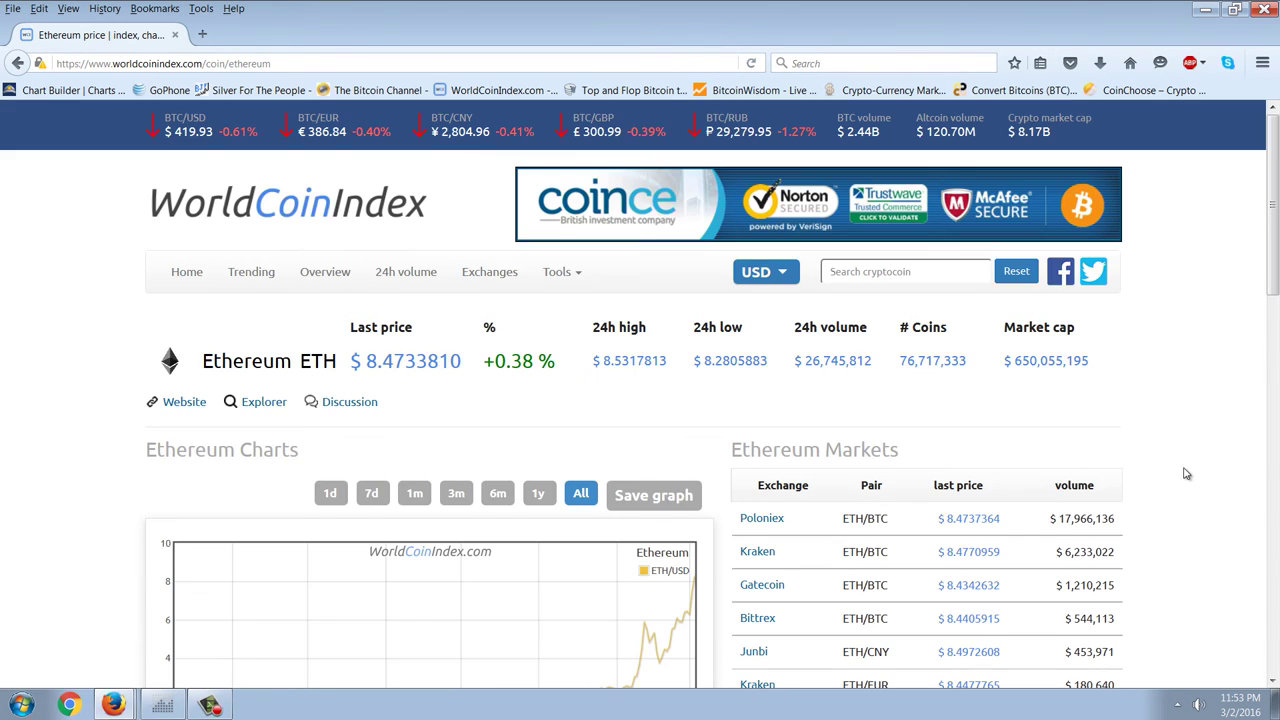
scroll(1160, 460, down, 5)
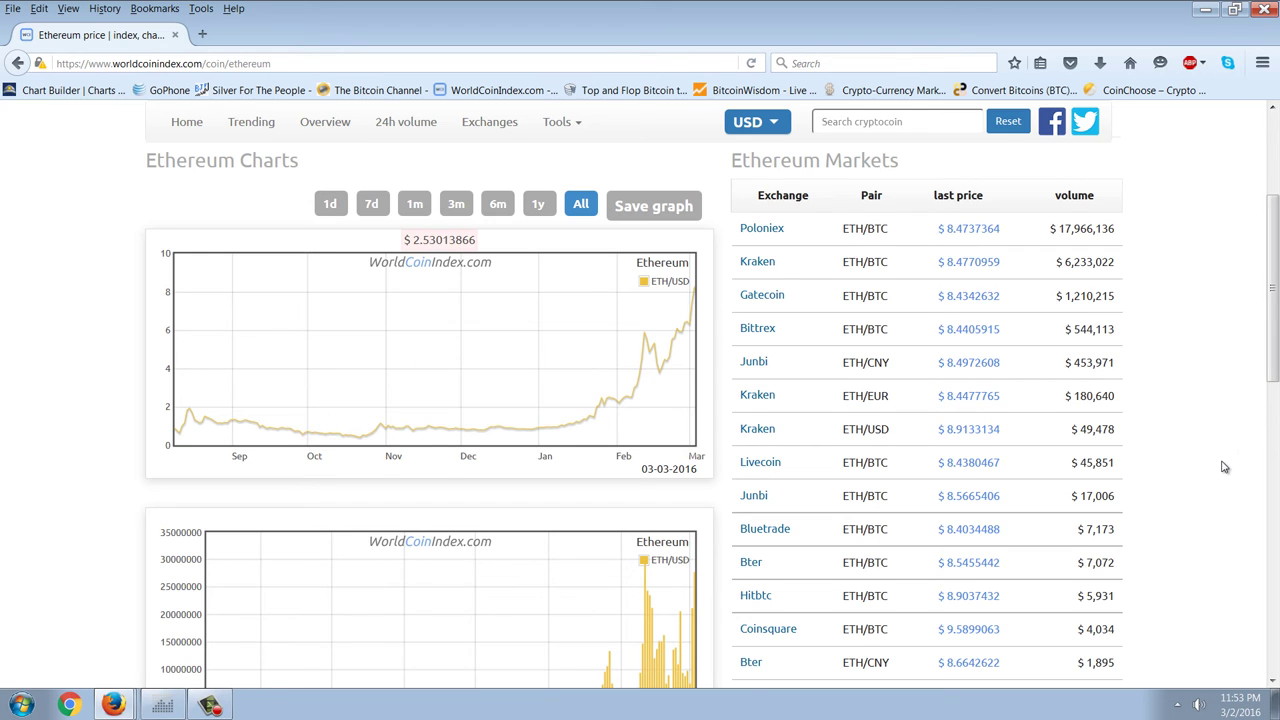
- Select Ethereum's $650,055,195 market cap and switch to the TreasuryDirect window
scroll(1225, 463, up, 3)
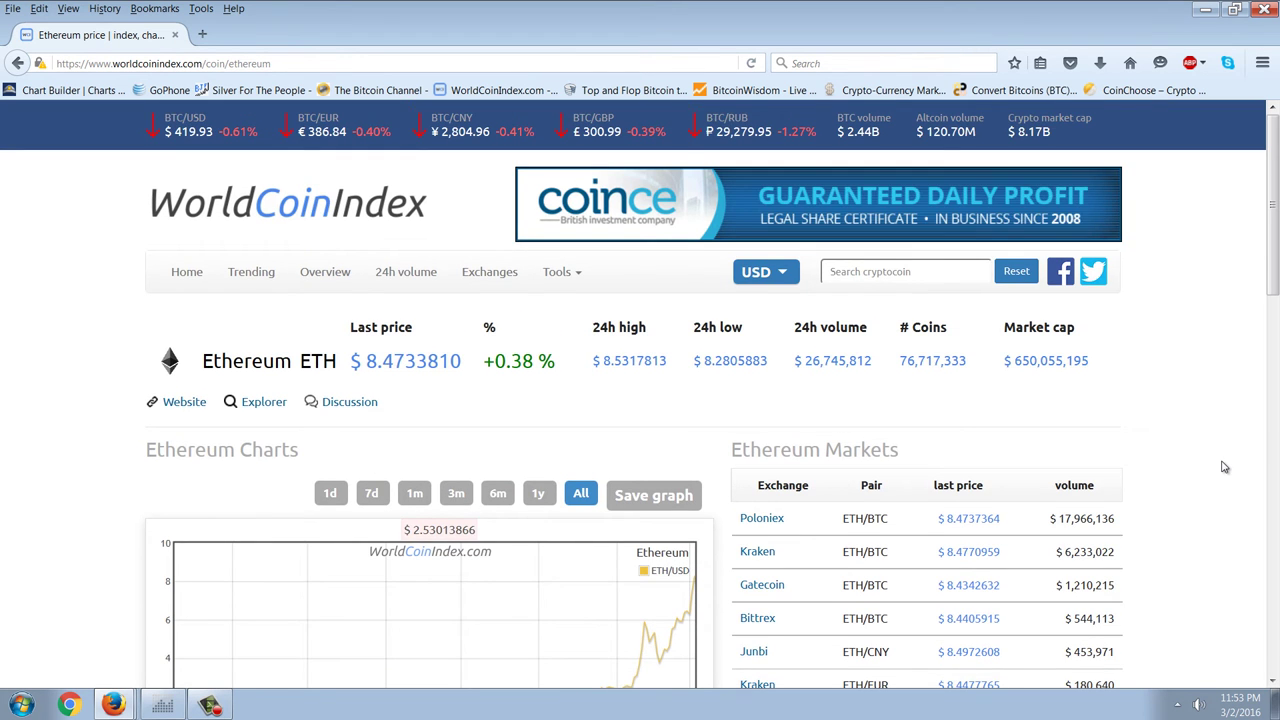
scroll(1225, 467, down, 1)
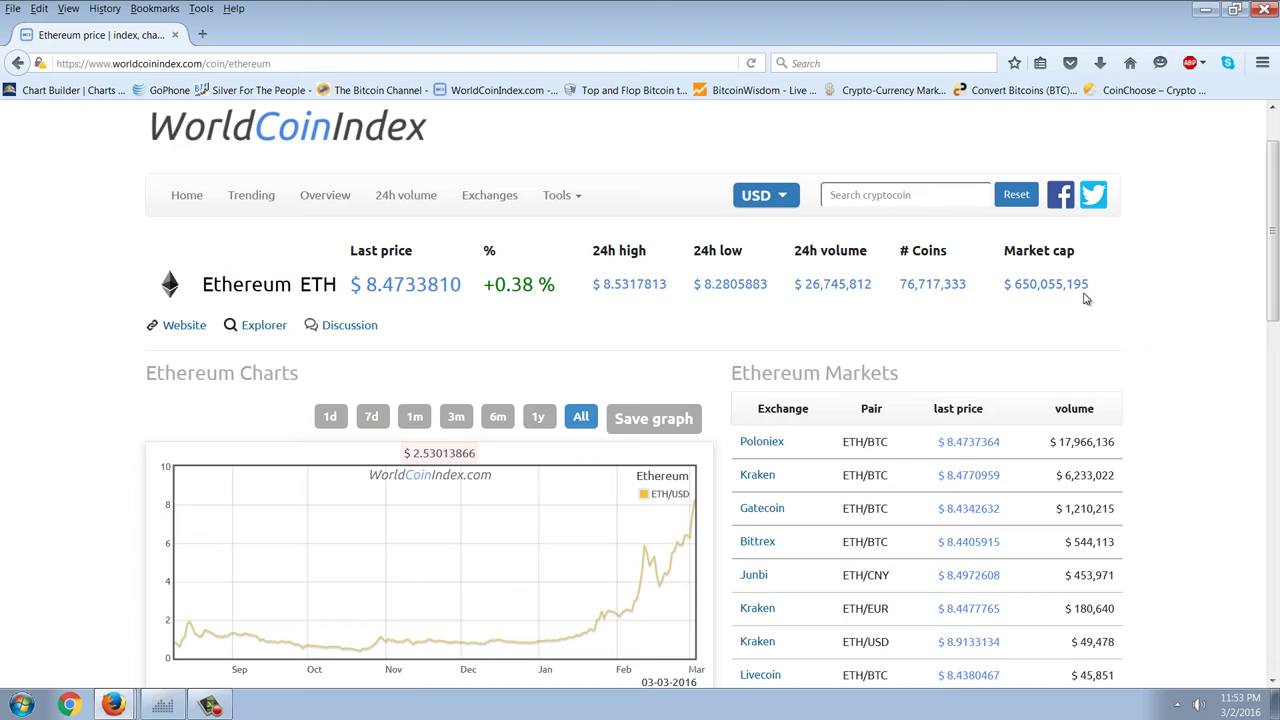
drag(1097, 287, 1019, 287)
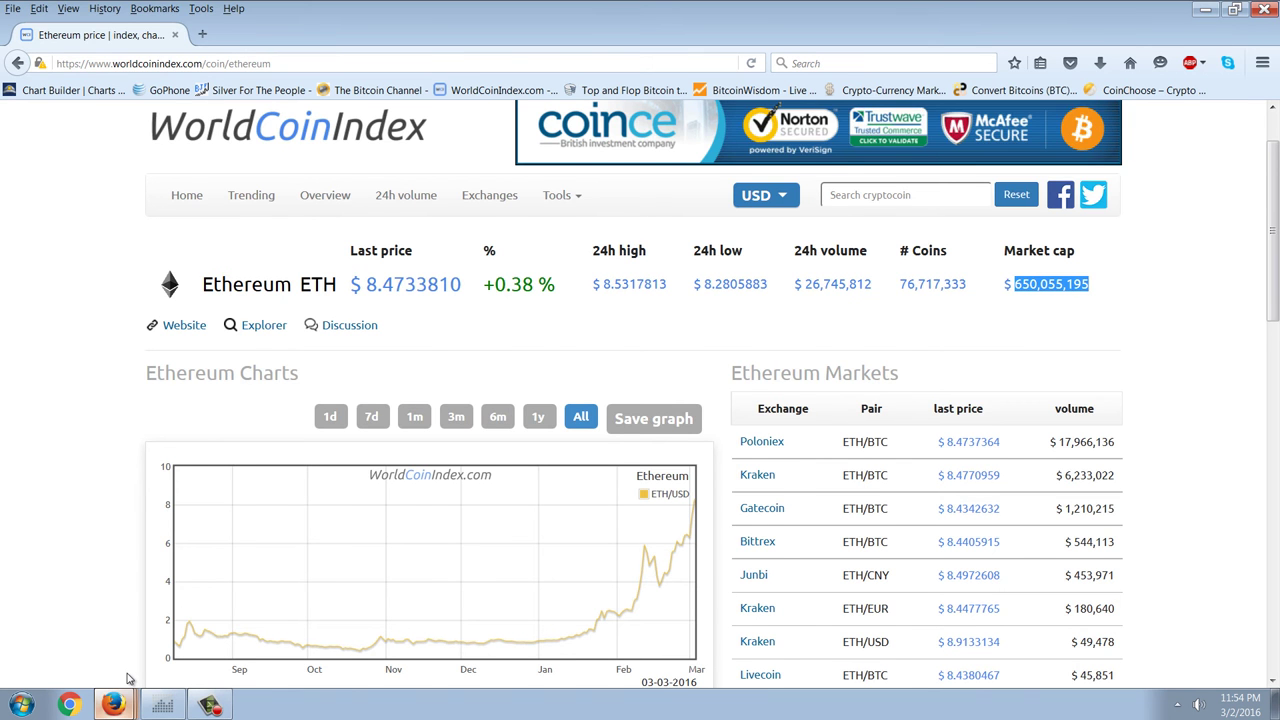
key(alt+Tab)
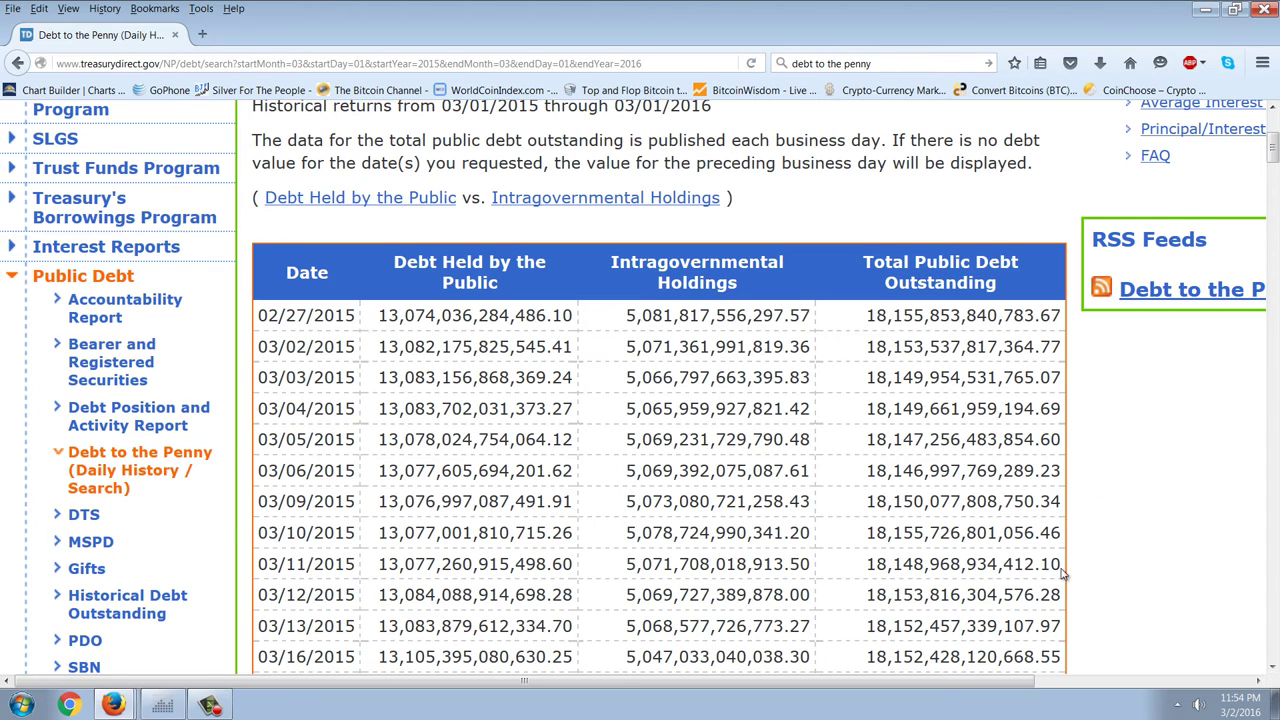
scroll(1062, 575, up, 5)
scroll(1057, 573, down, 7)
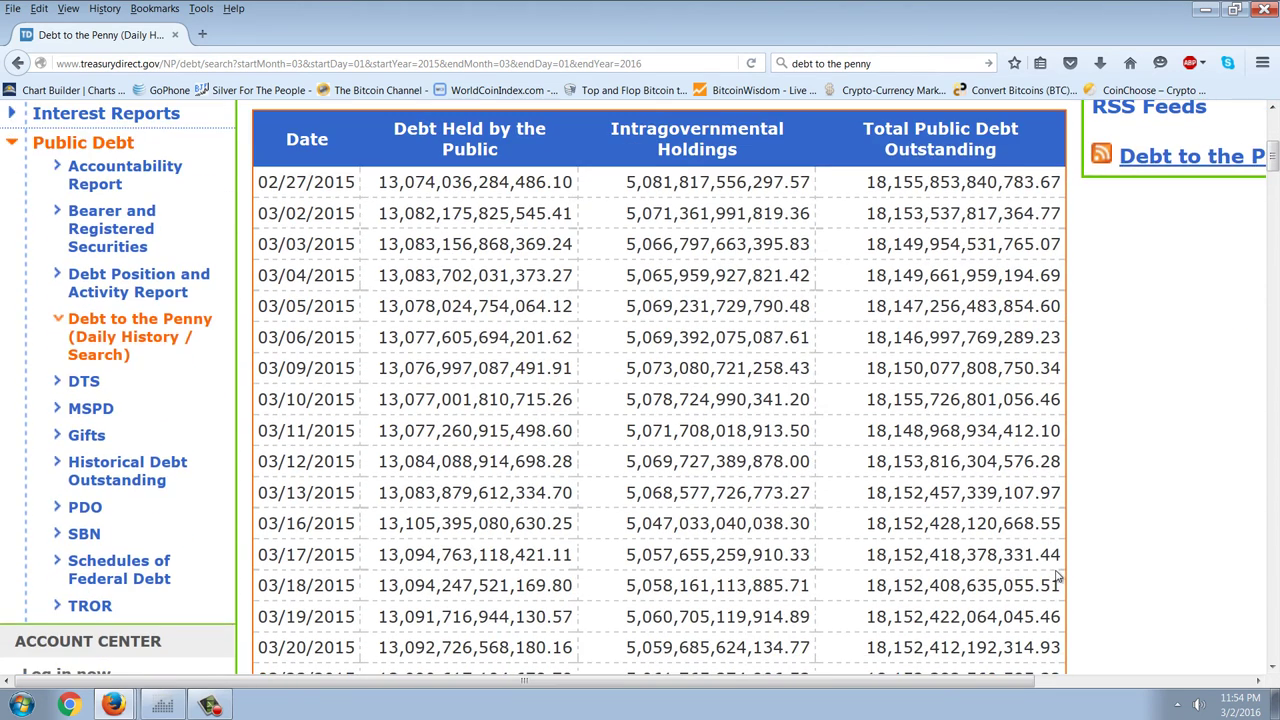
scroll(1065, 578, up, 1)
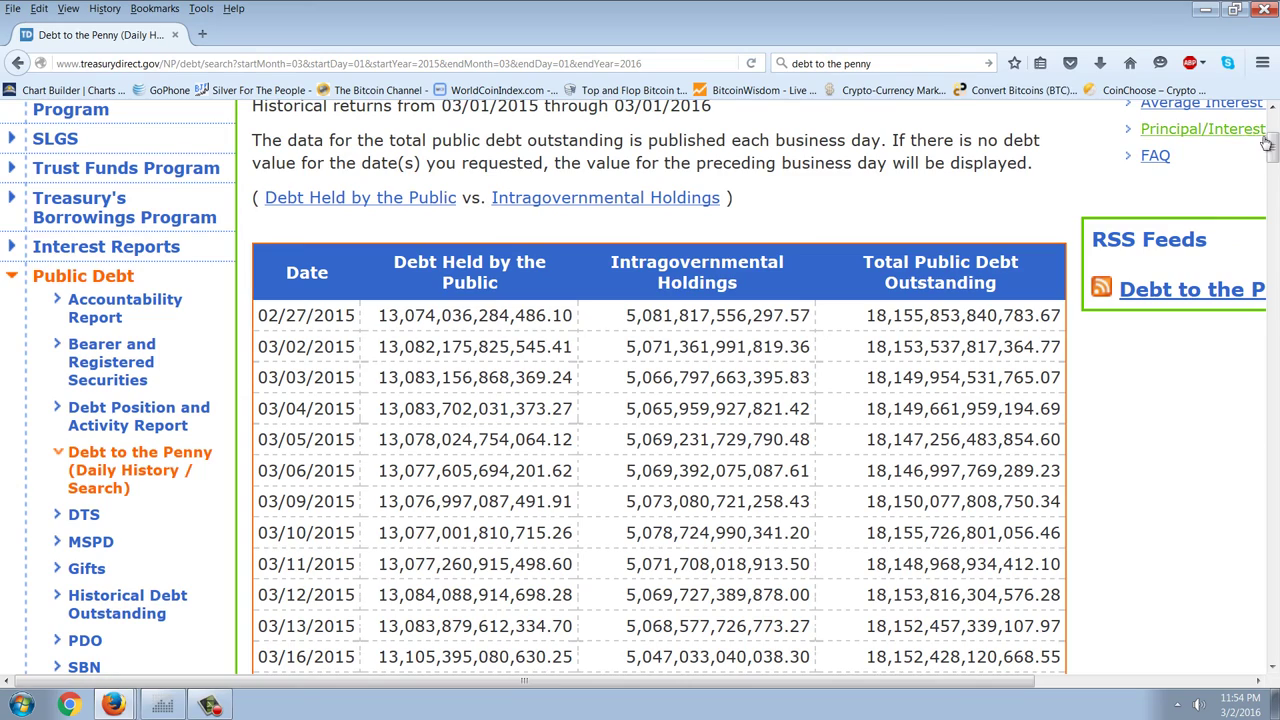
drag(1272, 153, 1272, 645)
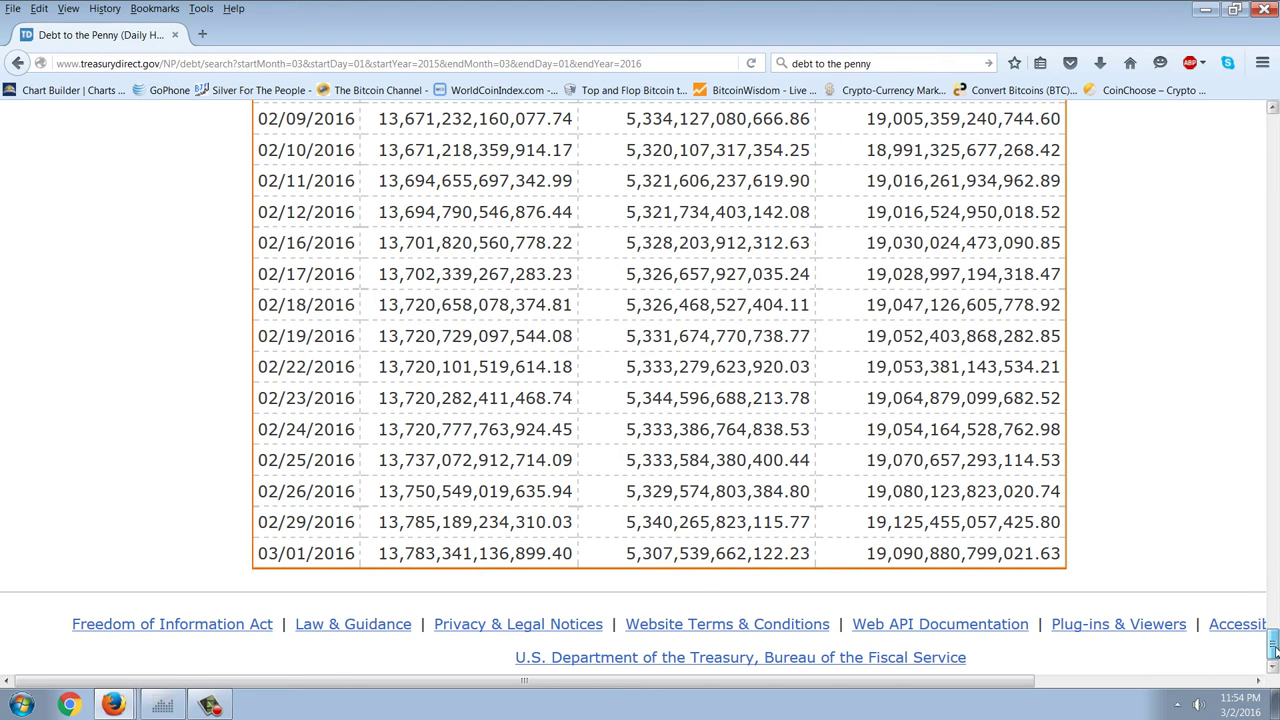
drag(1273, 648, 1273, 155)
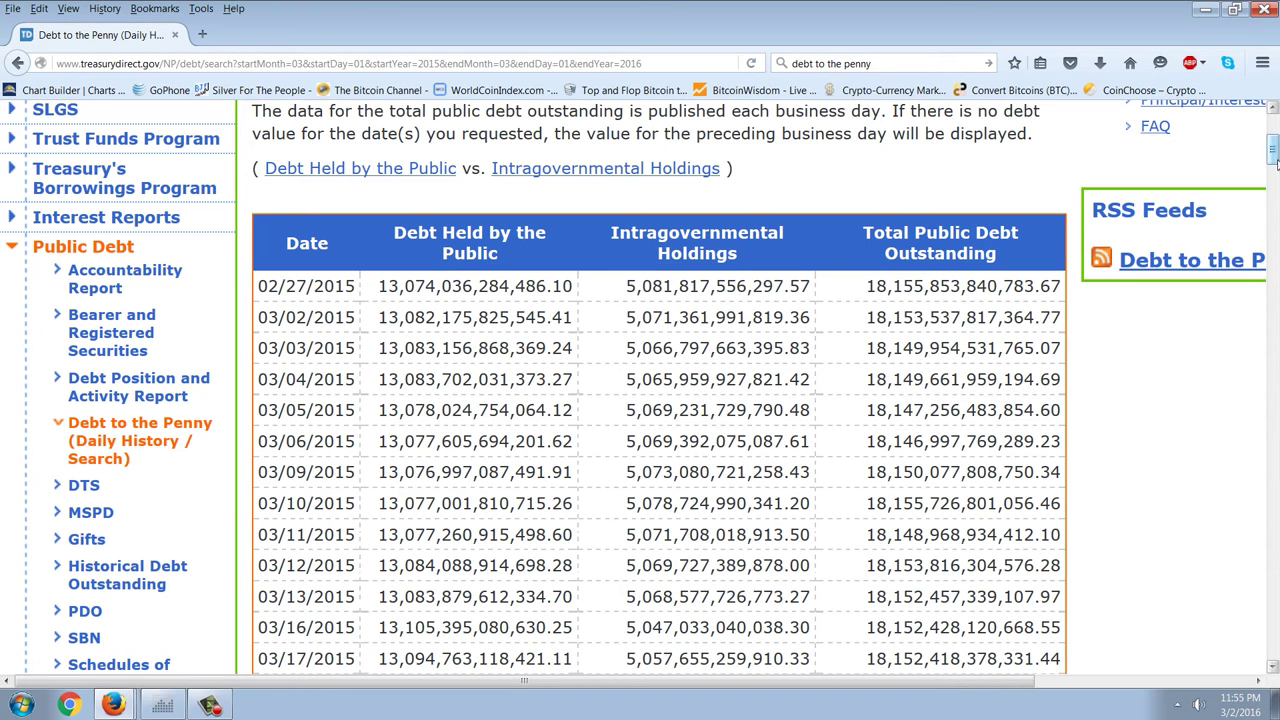
drag(1273, 150, 1273, 277)
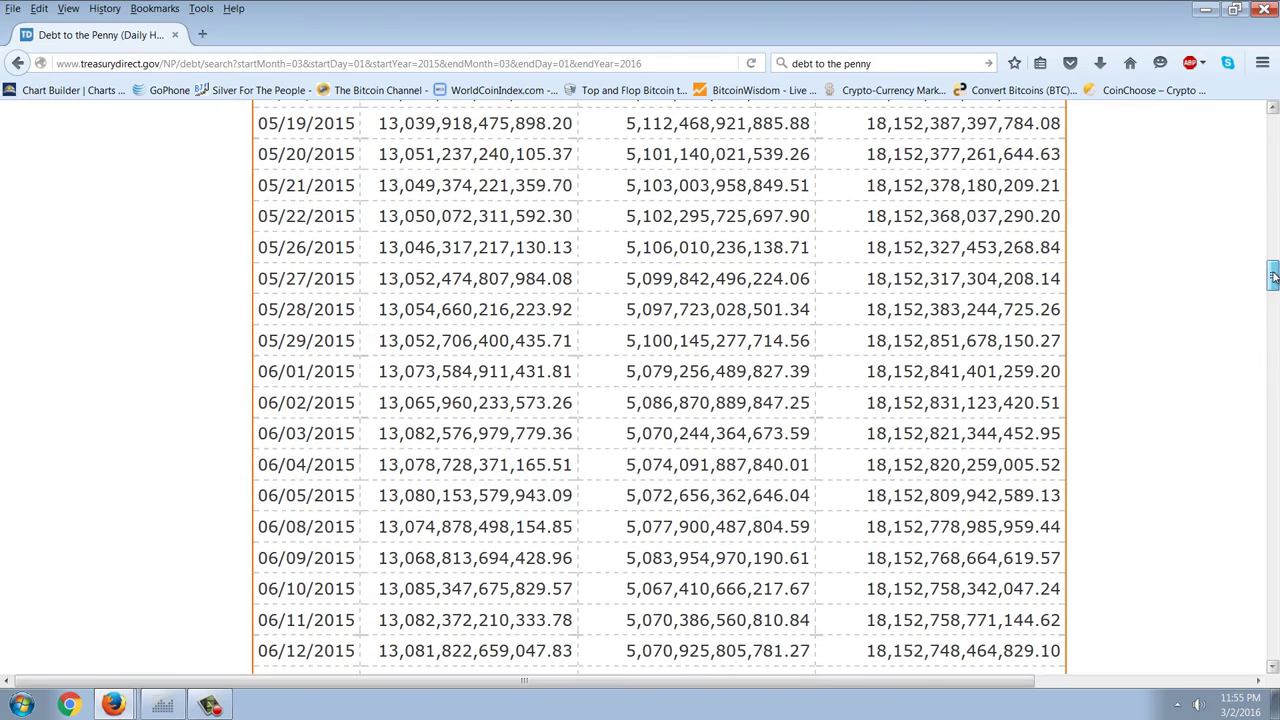